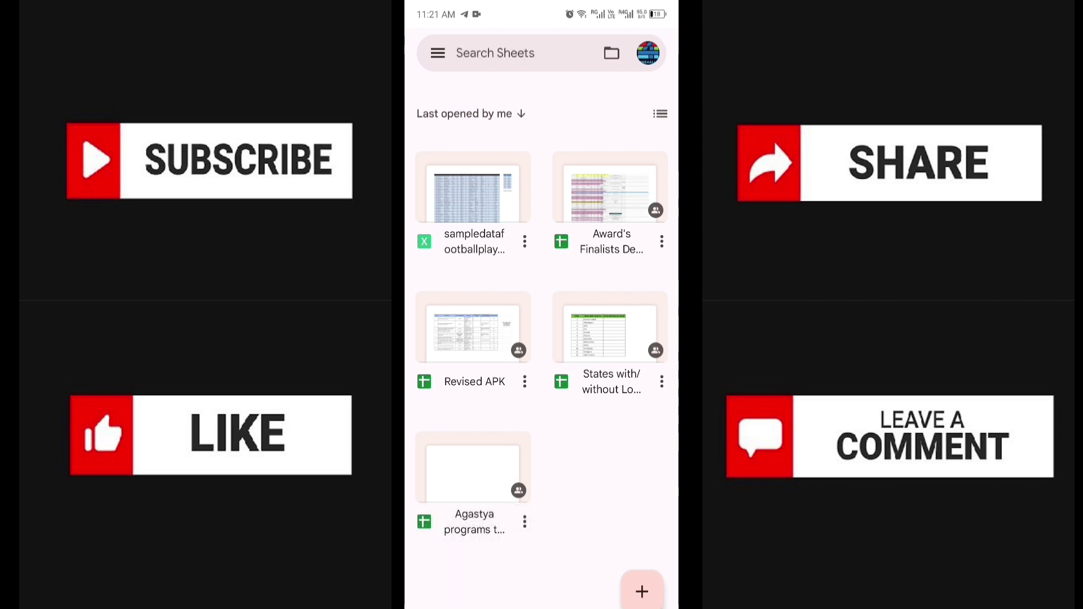
Step: Open sampledatafootballplayers, scroll the roster, view MyLinks, then return to PlayerData
click(472, 191)
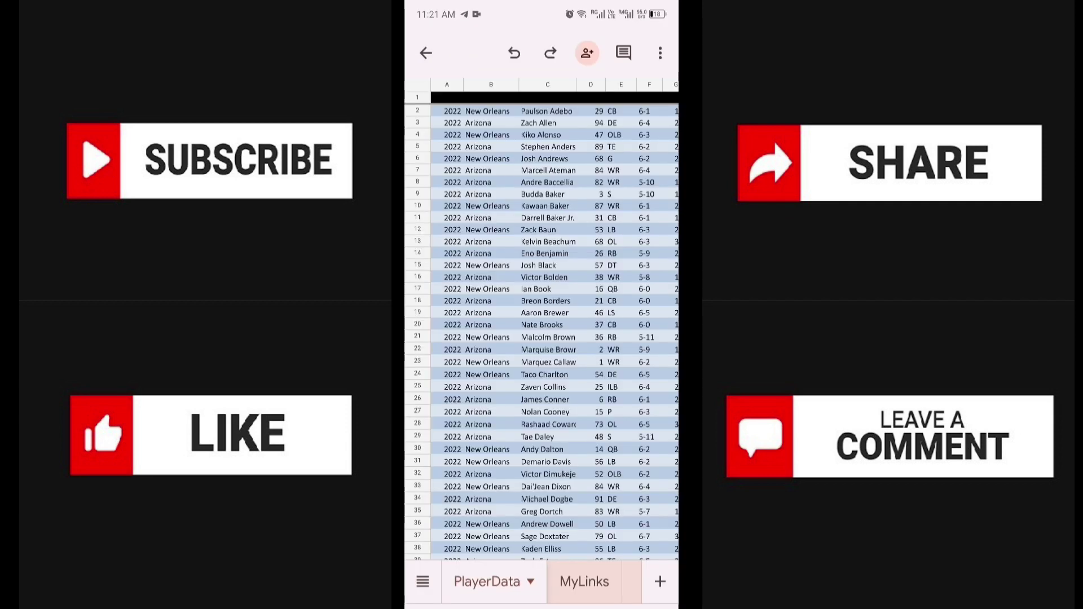
scroll(541, 327, down, 10)
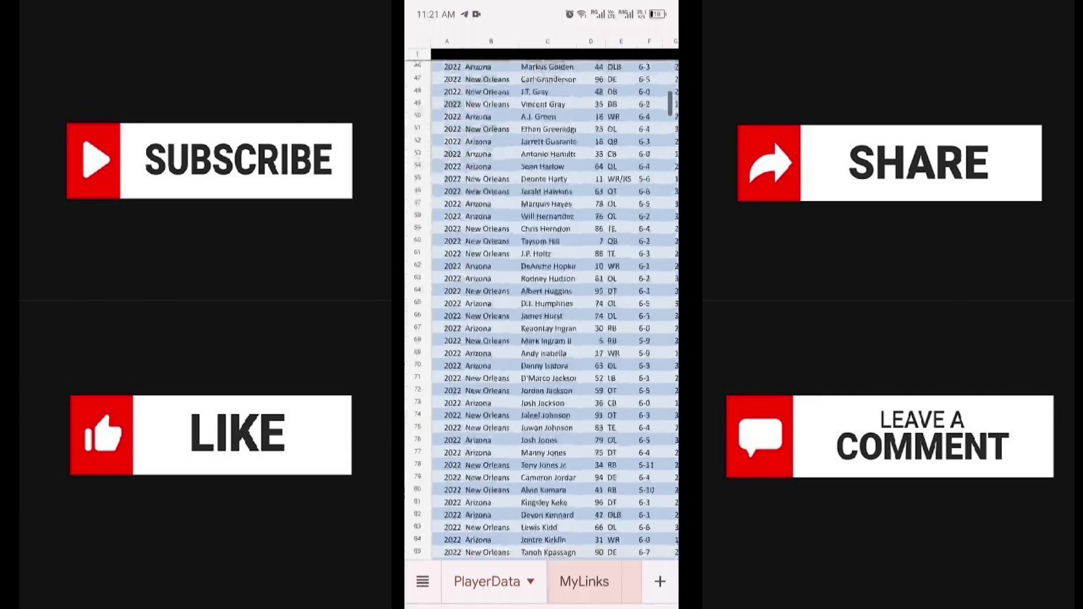
scroll(542, 328, down, 10)
scroll(541, 327, down, 10)
scroll(542, 327, down, 10)
scroll(541, 327, up, 5)
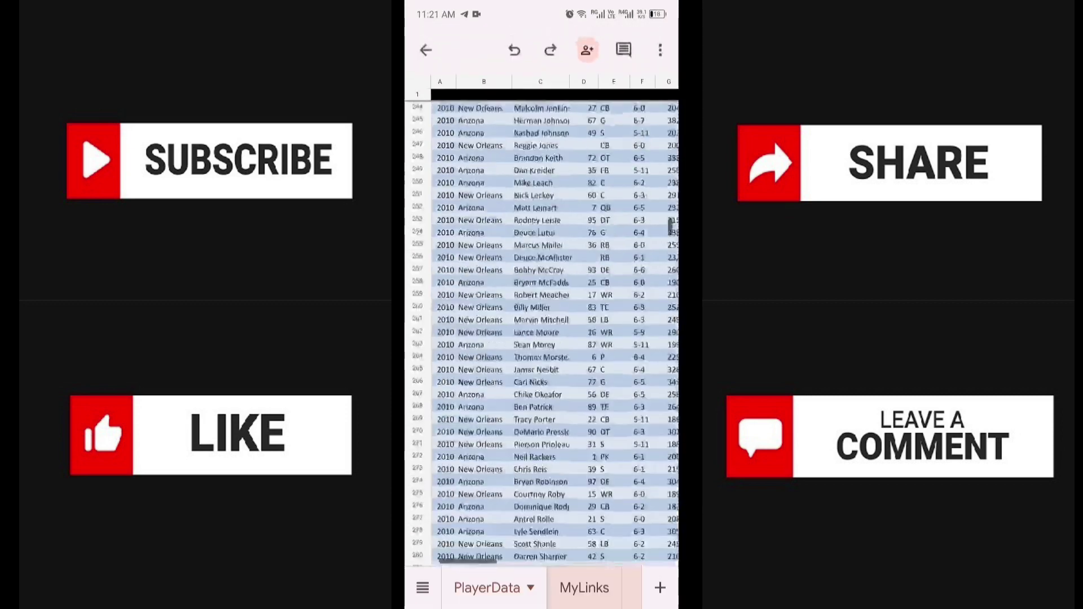
scroll(541, 327, up, 20)
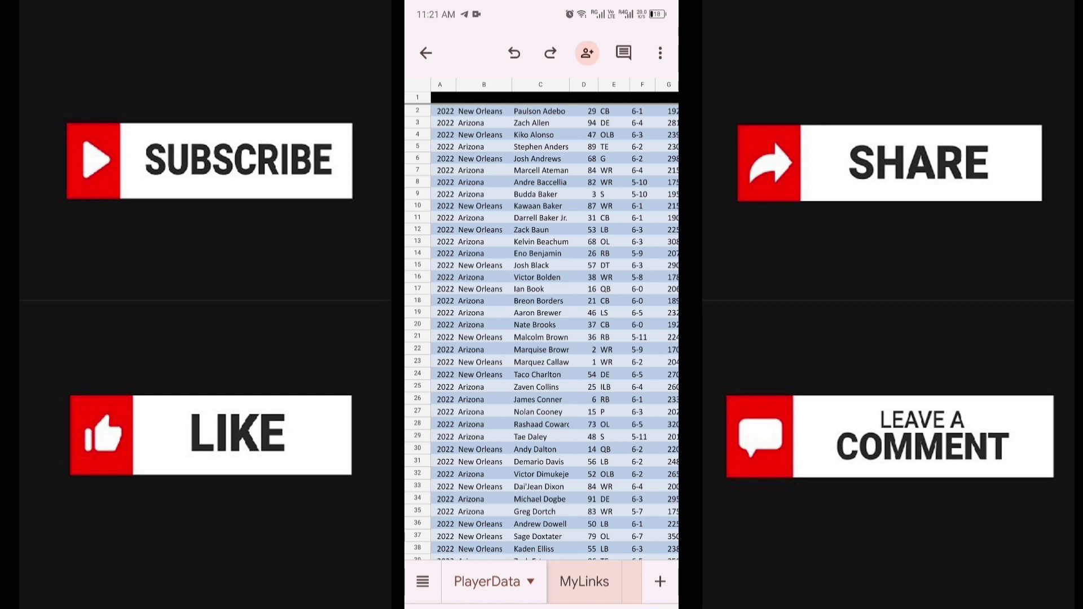
click(583, 581)
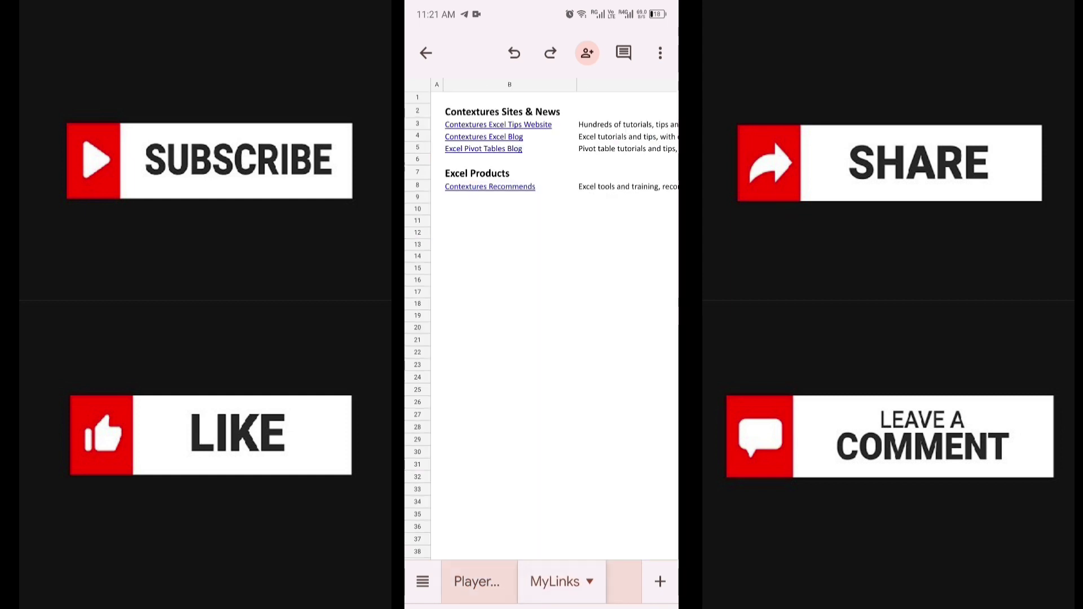
click(476, 582)
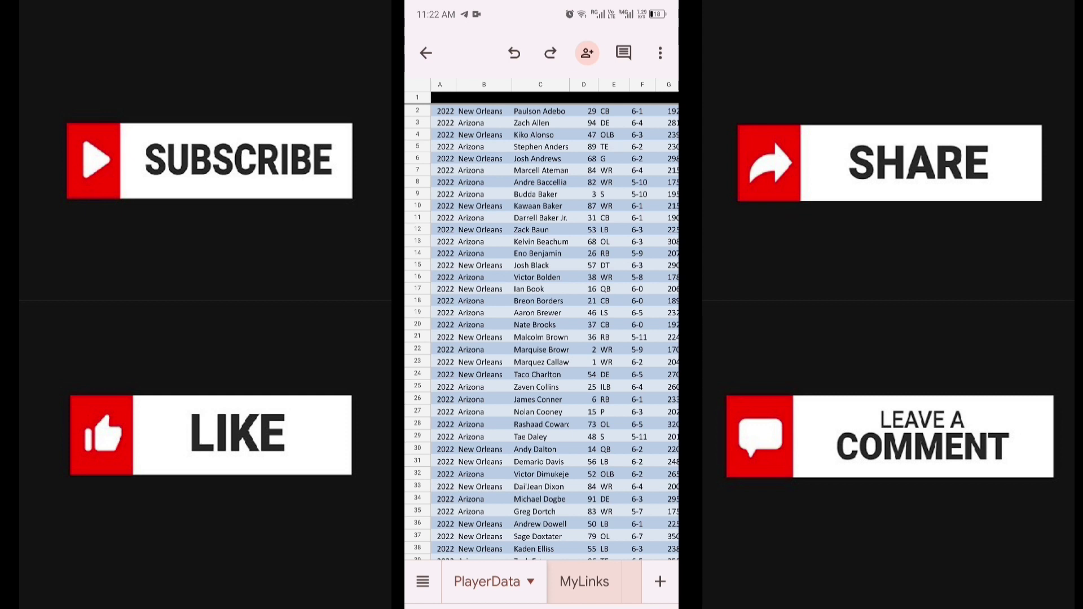
Step: Replace the player name in cell C29 with a new single-word first name
double_click(540, 437)
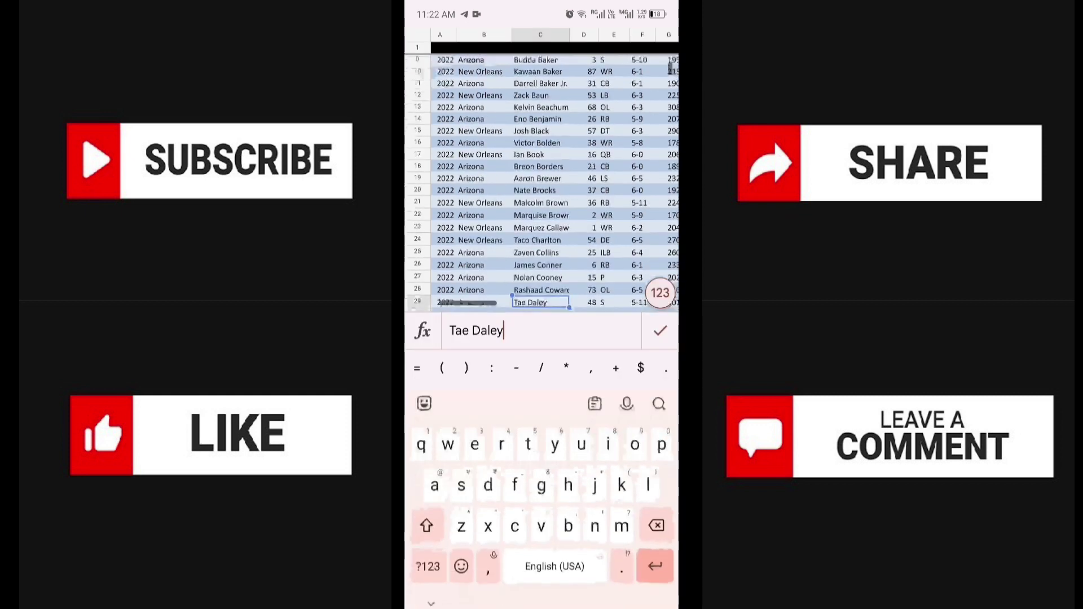
key(BackSpace)
key(BackSpace)
key(BackSpace)
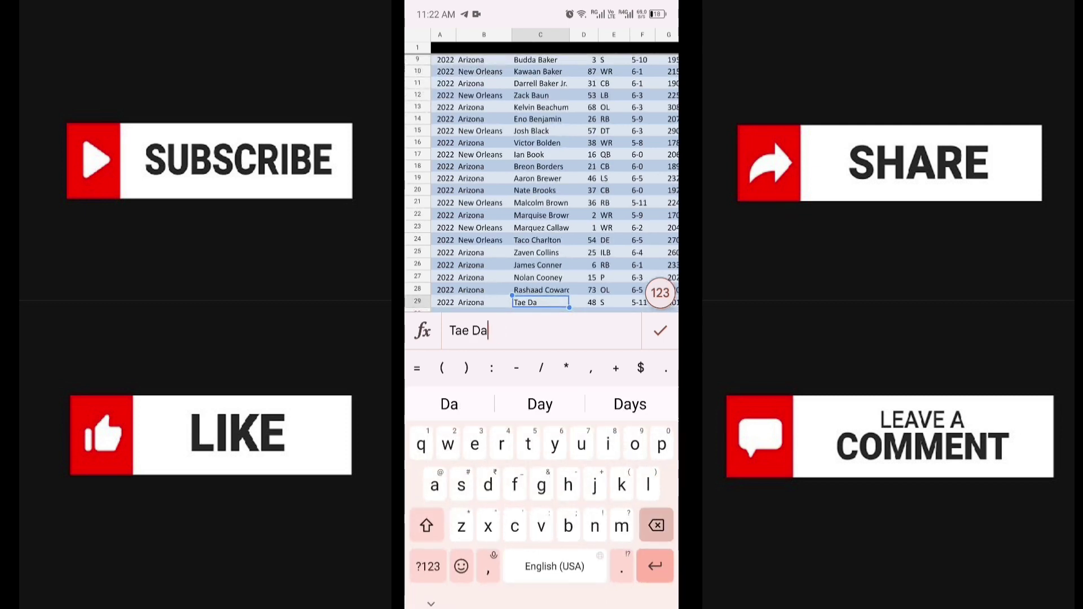
key(BackSpace)
key(BackSpace)
key(BackSpace)
key(BackSpace)
key(BackSpace)
key(BackSpace)
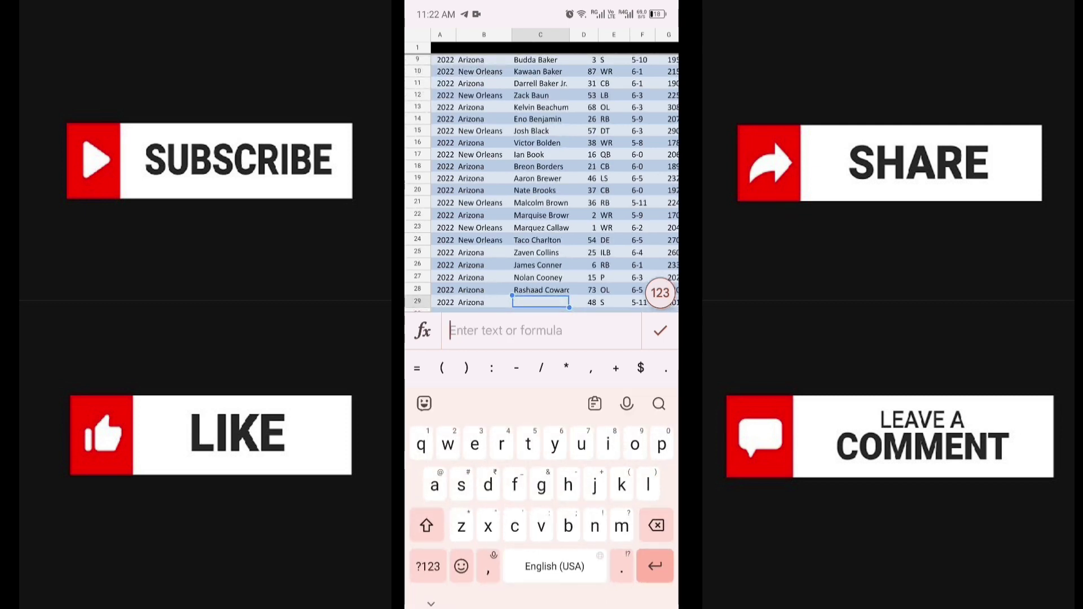
text(Dona)
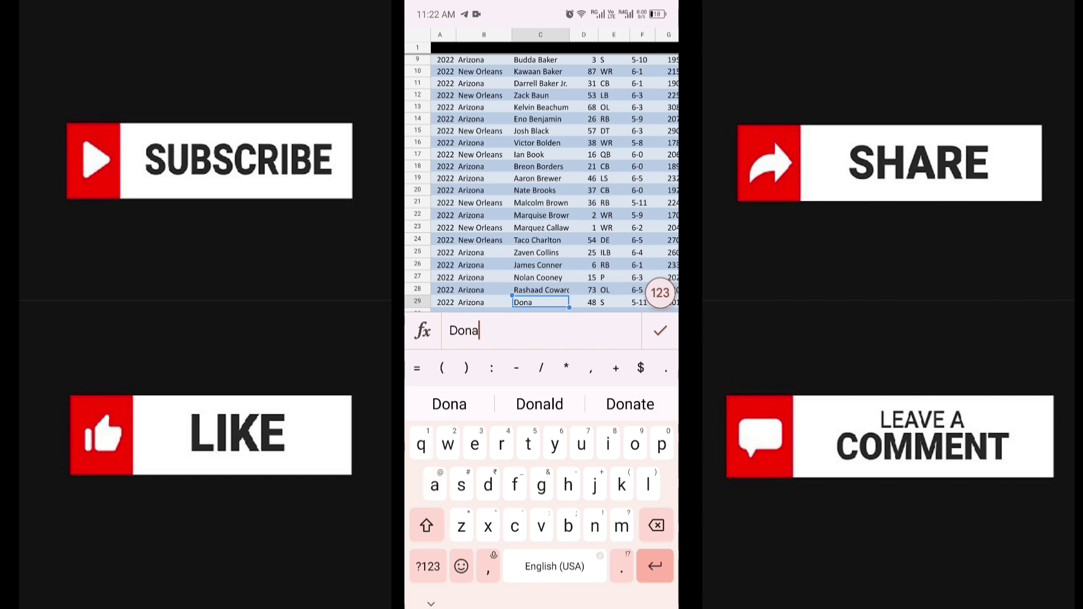
text(ld)
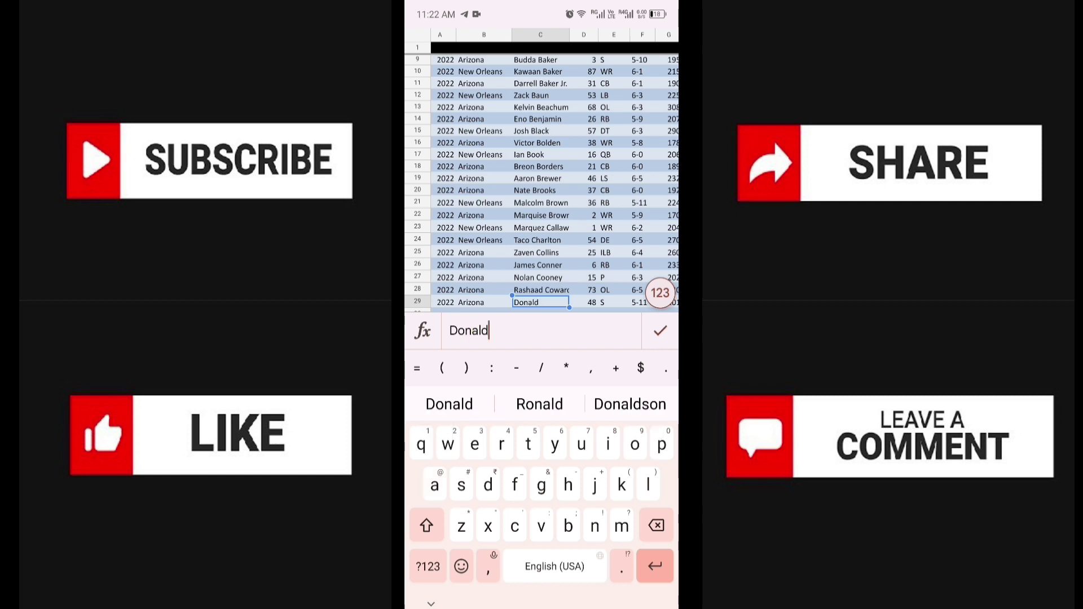
click(660, 331)
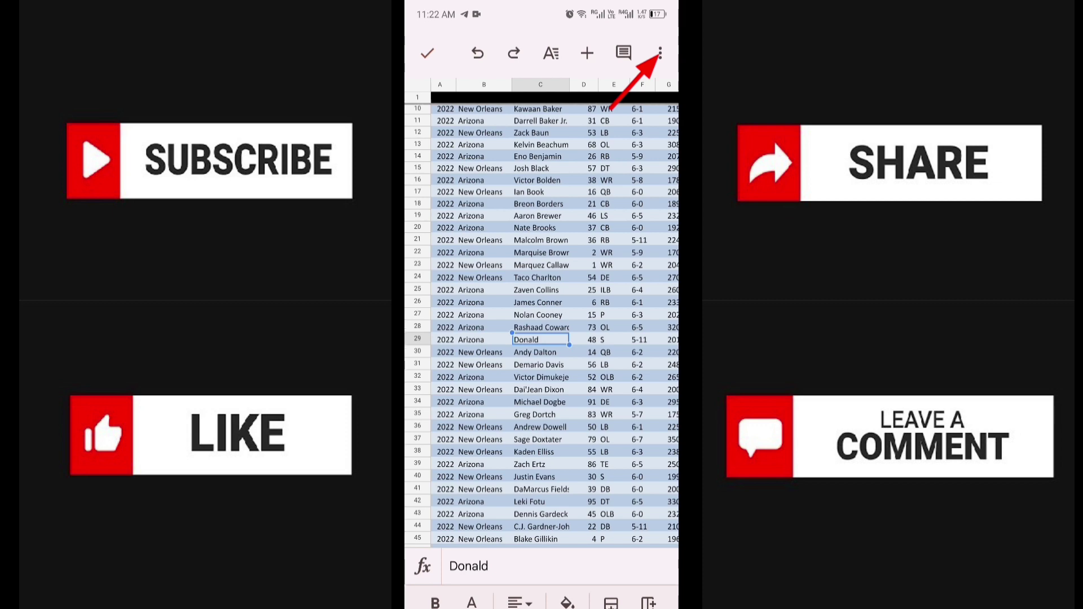
Step: Use Share & export > Save As to save the spreadsheet as a PDF Document (.pdf)
click(660, 53)
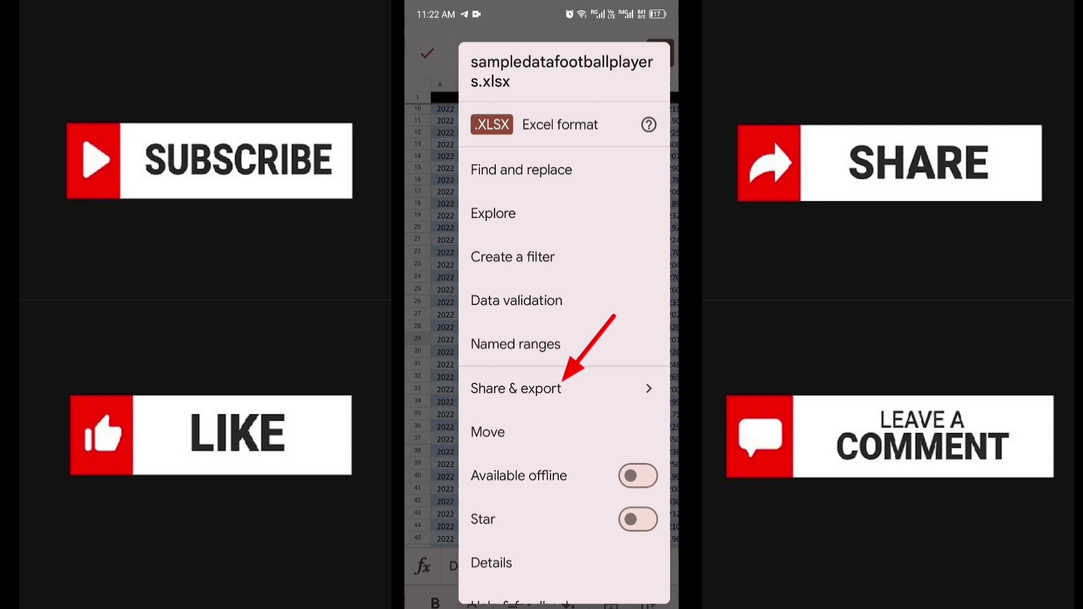
click(516, 388)
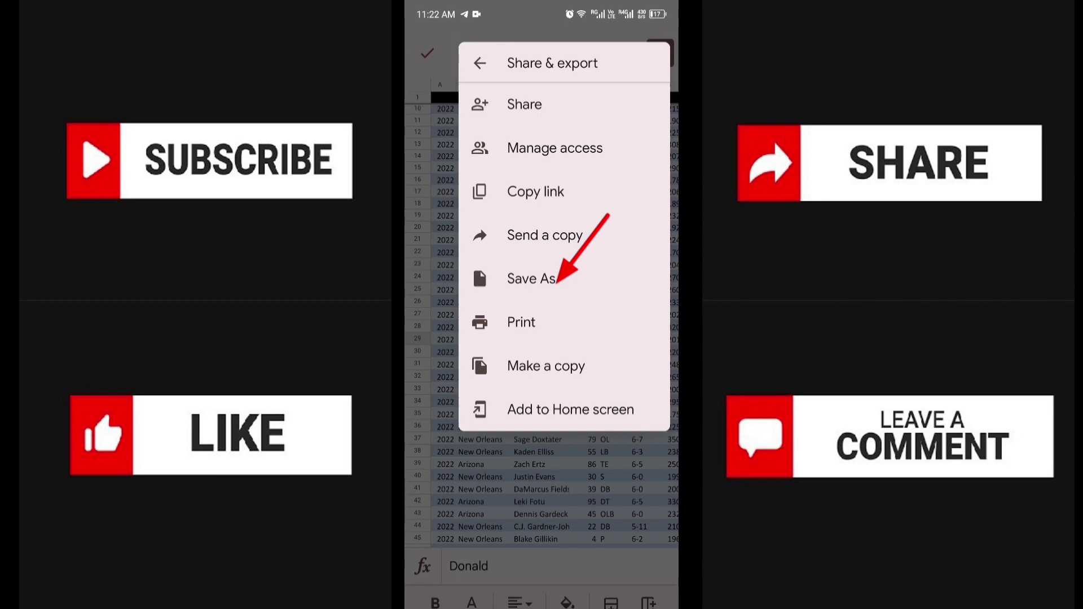
click(530, 279)
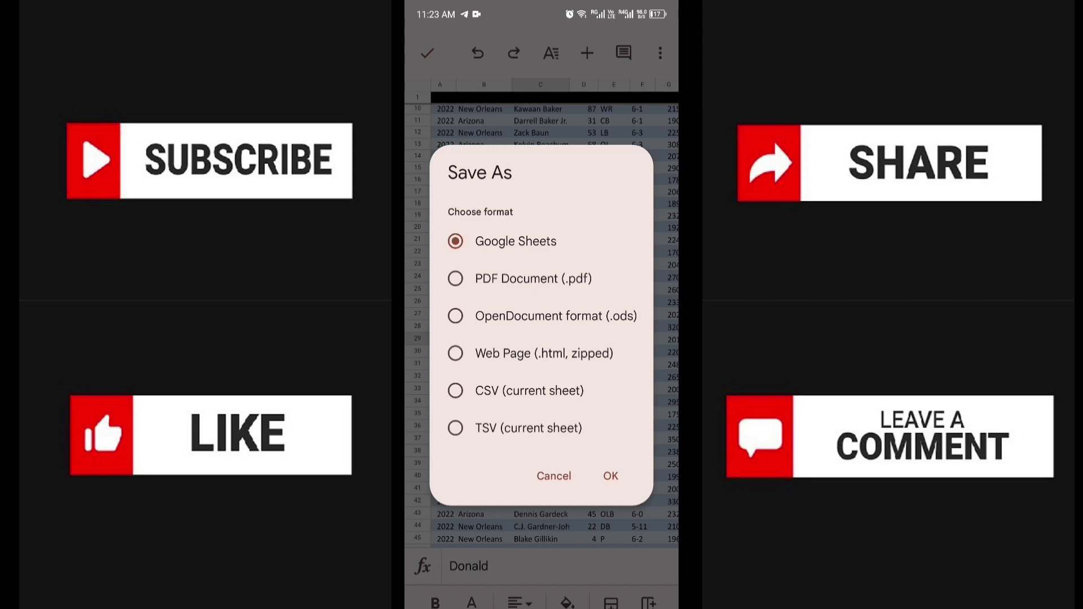
click(455, 279)
click(611, 475)
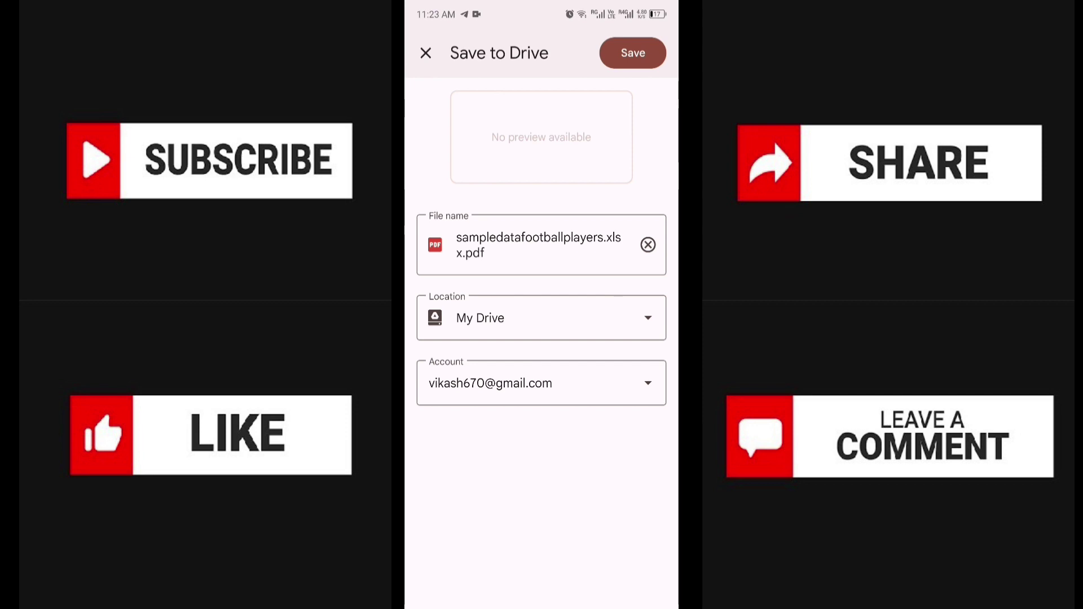
Step: Pick My Drive as the folder and save sampledatafootballplayers.xlsx.pdf there
click(541, 317)
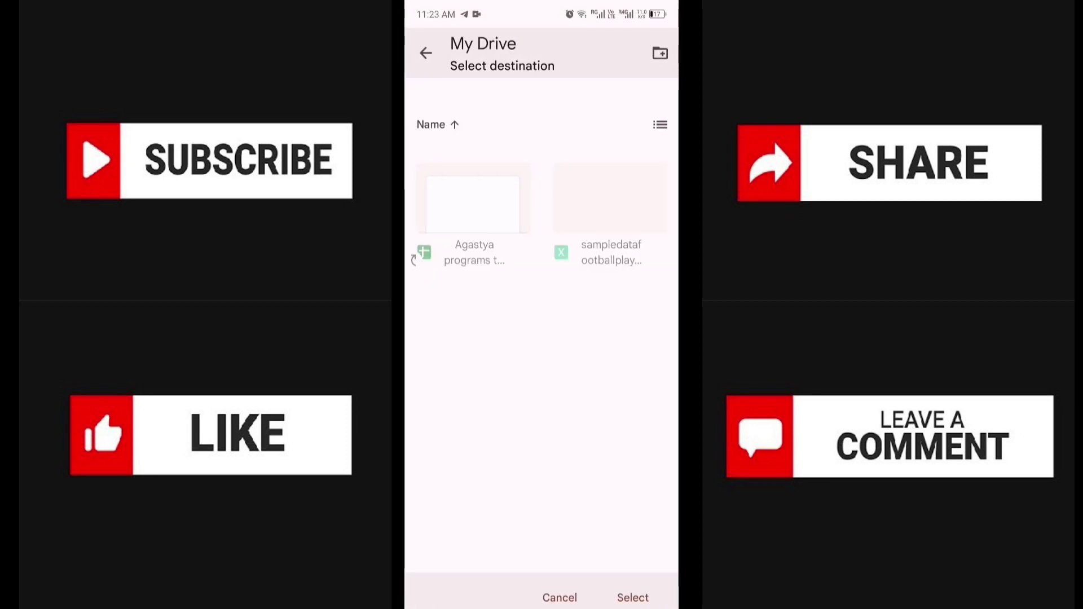
click(426, 52)
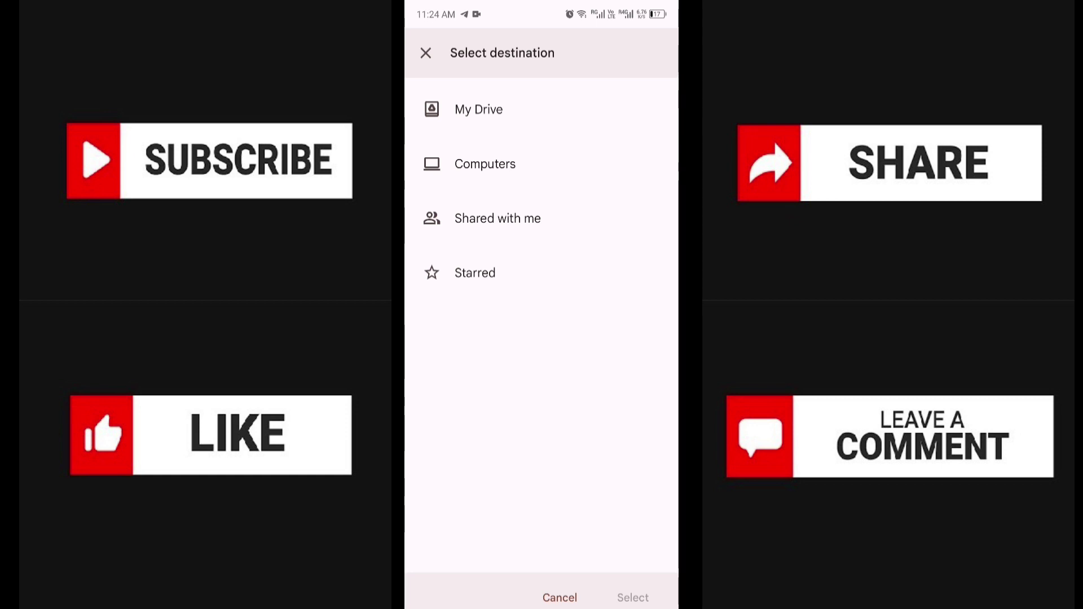
click(478, 108)
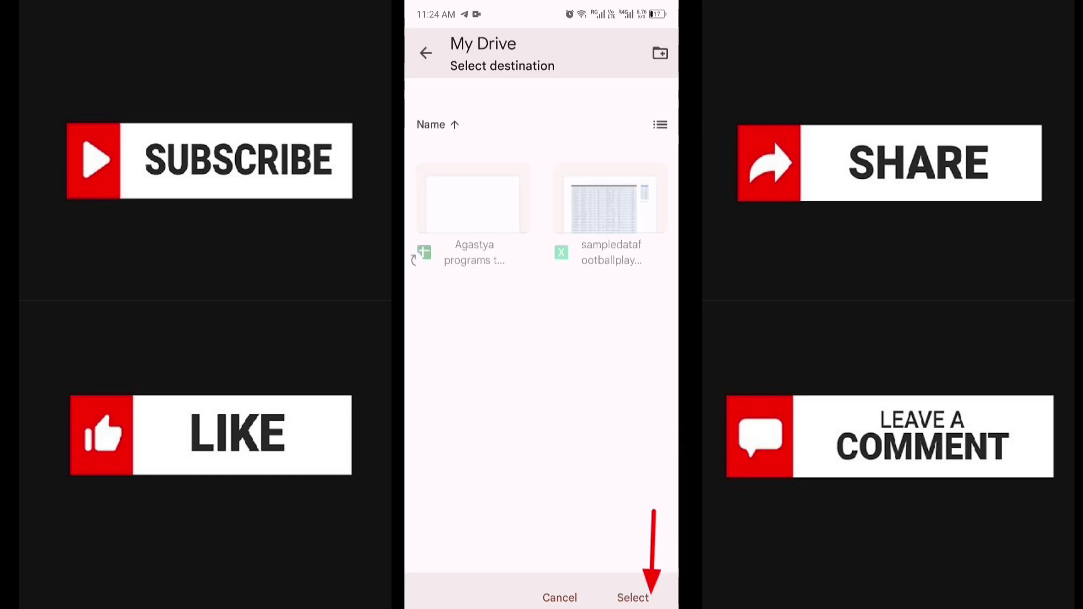
click(632, 597)
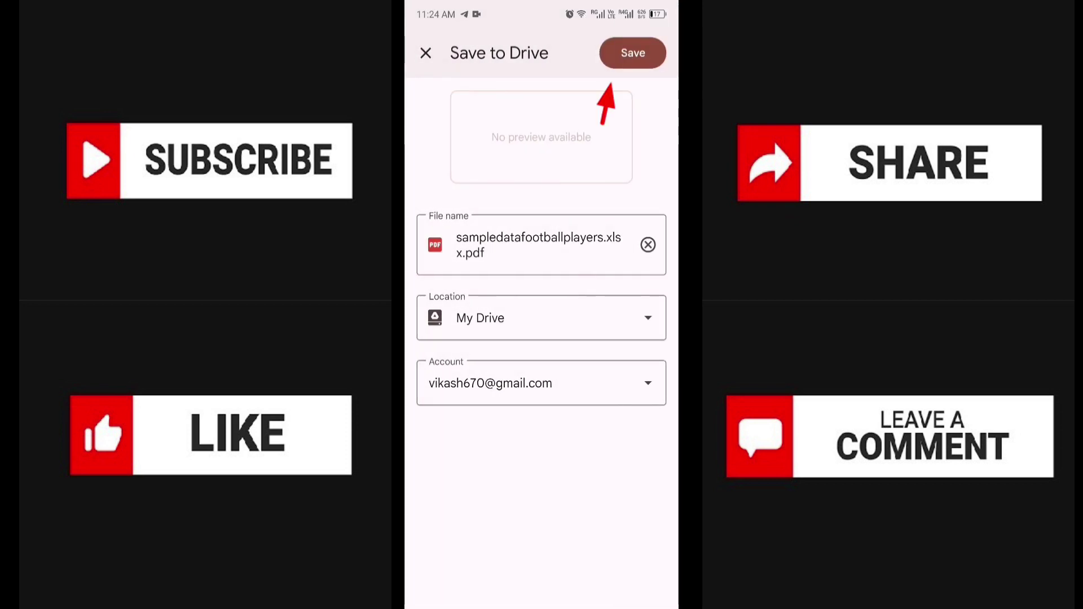
click(633, 52)
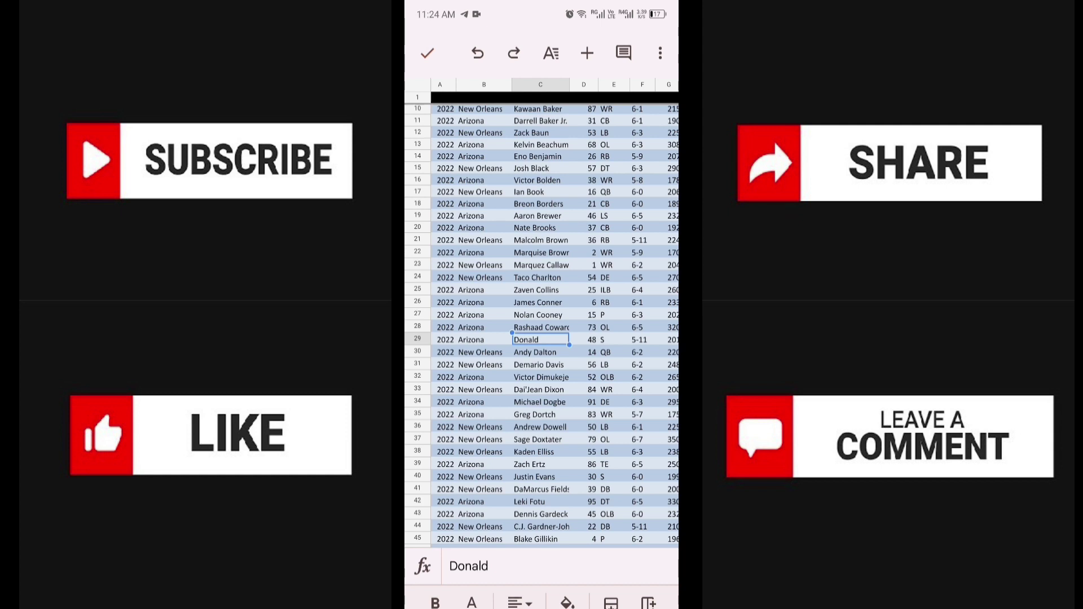
Step: Save a Google Sheets-format copy via Save As, then close back to the file list
click(660, 53)
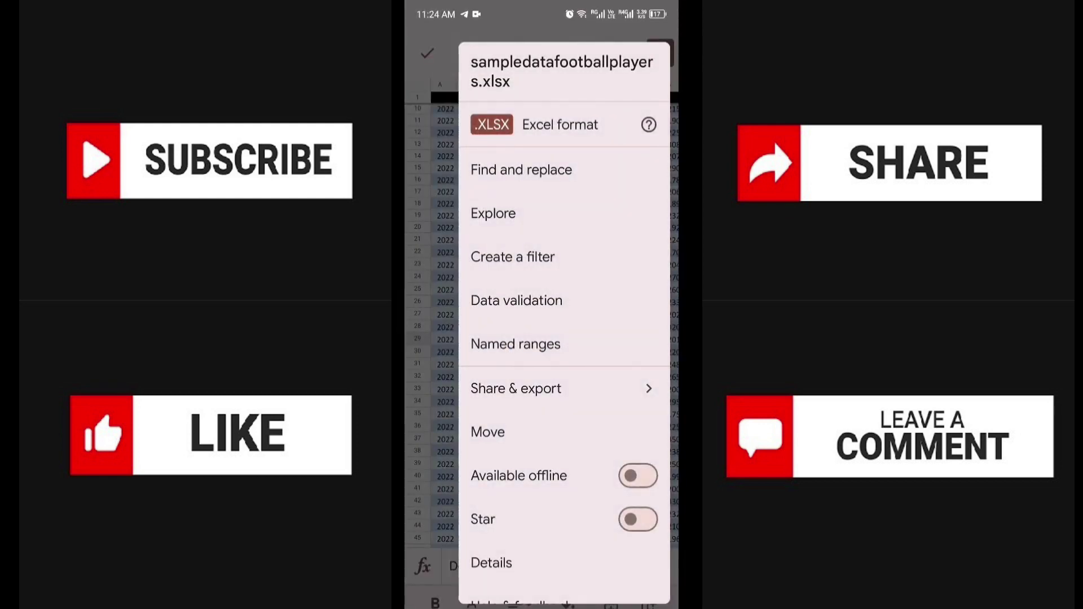
click(516, 388)
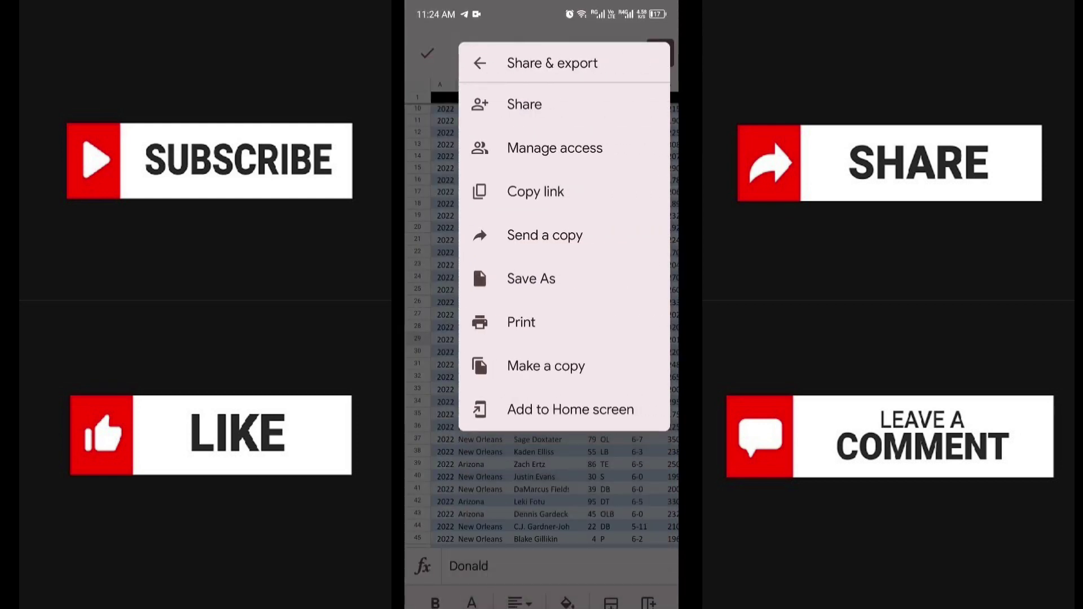
click(531, 279)
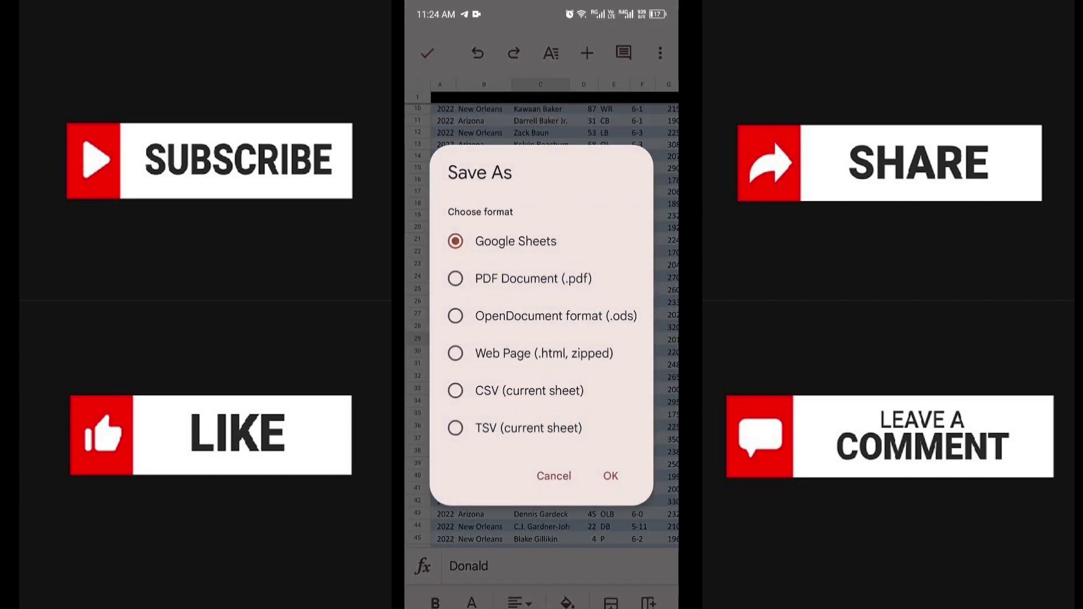
click(610, 475)
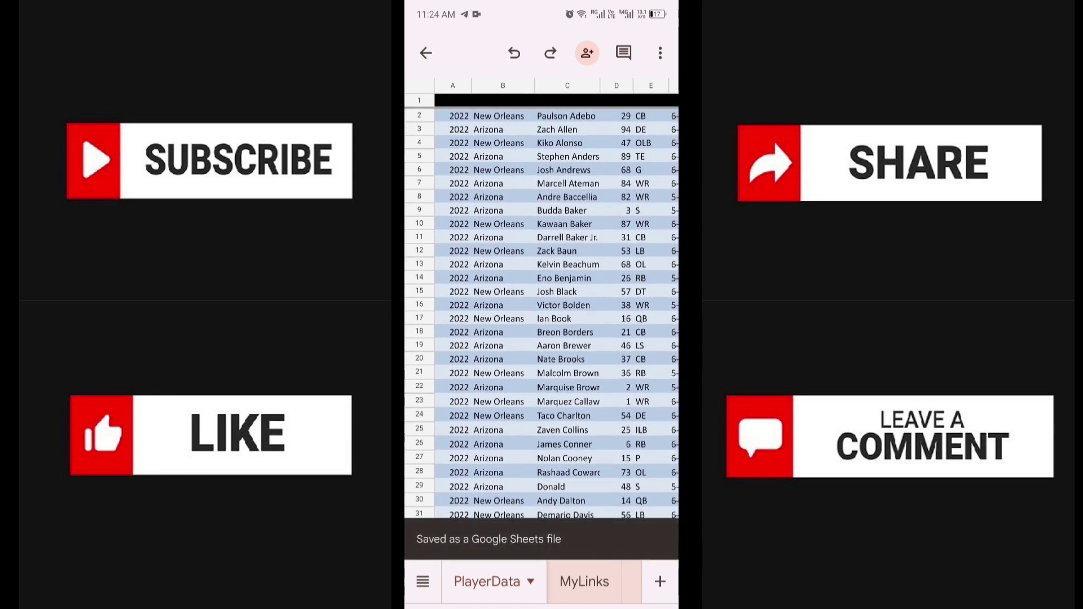
click(567, 486)
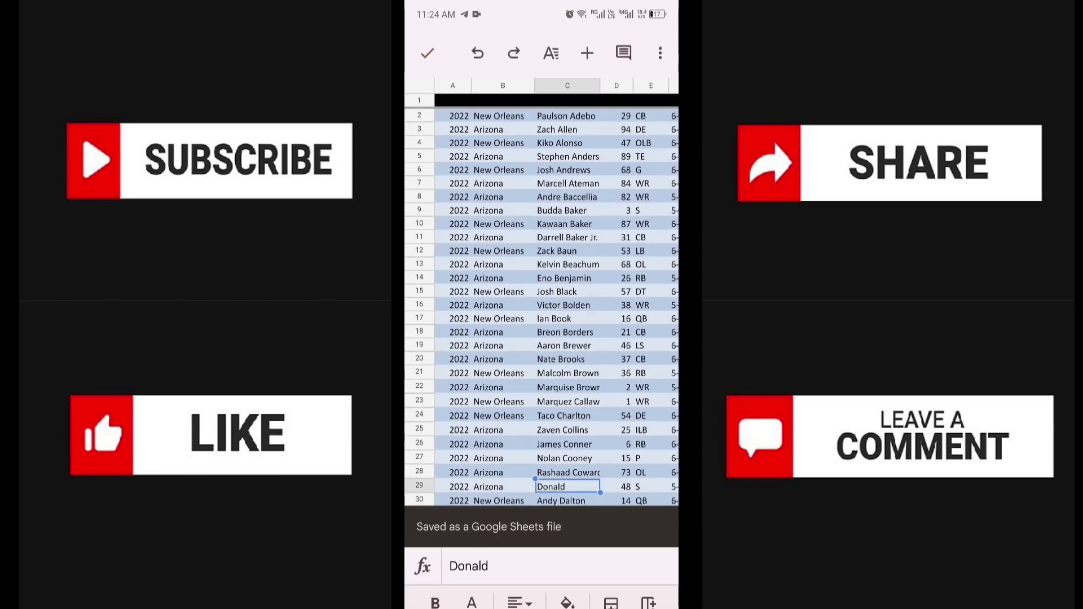
click(427, 53)
click(426, 53)
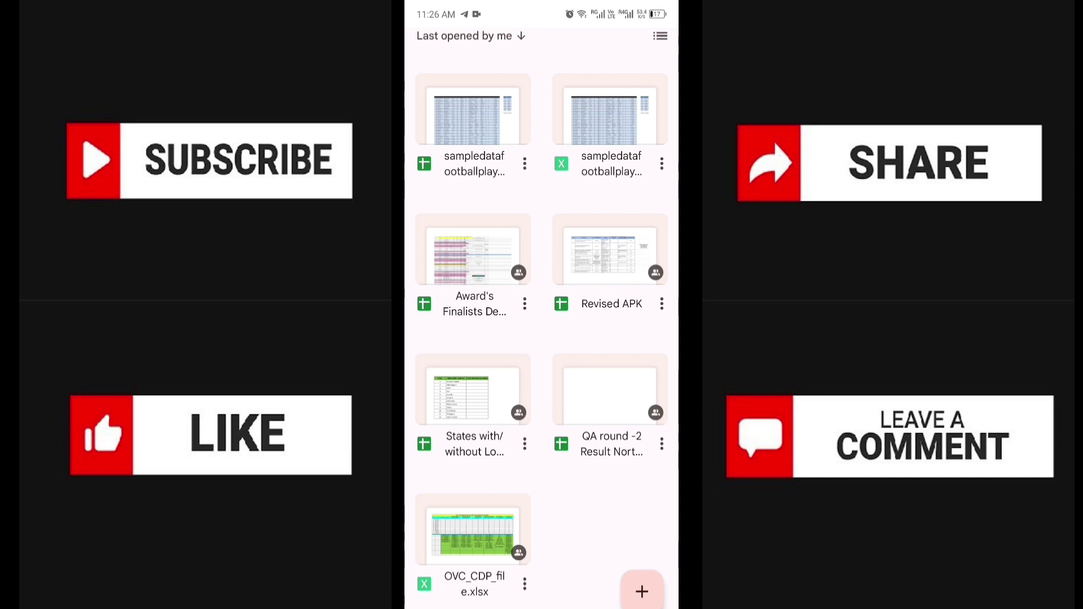
Step: Open the new Google Sheets copy, go back, then leave Sheets for the app drawer
click(472, 119)
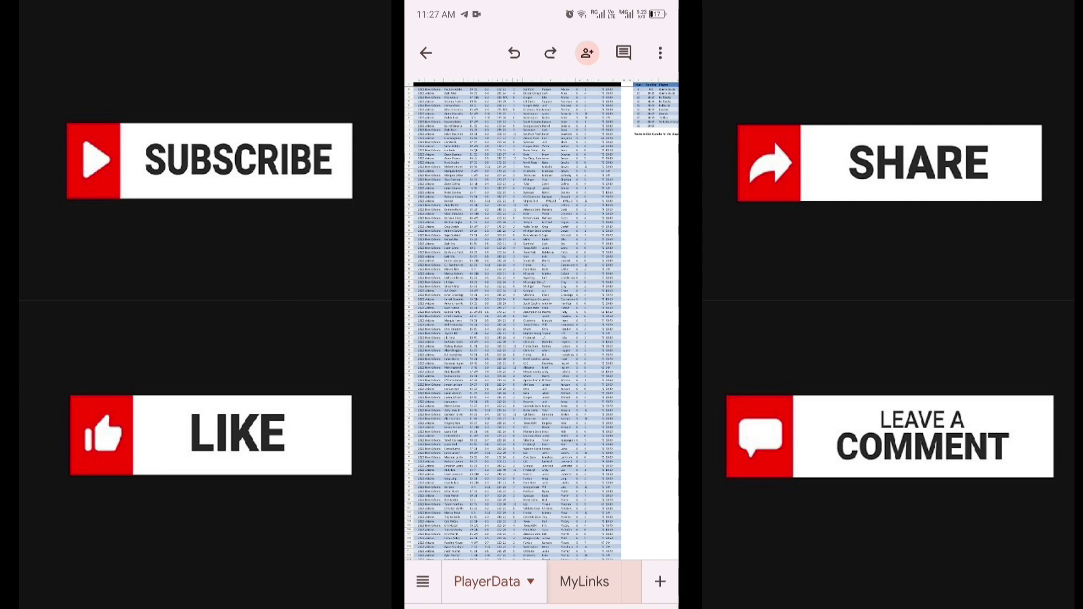
key(Escape)
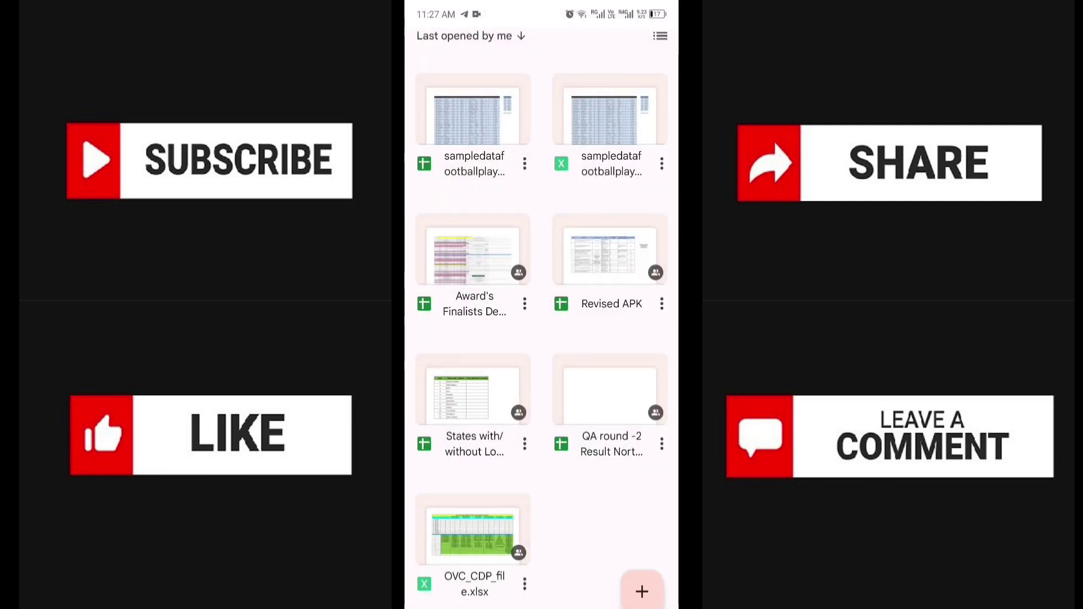
scroll(541, 305, up, 2)
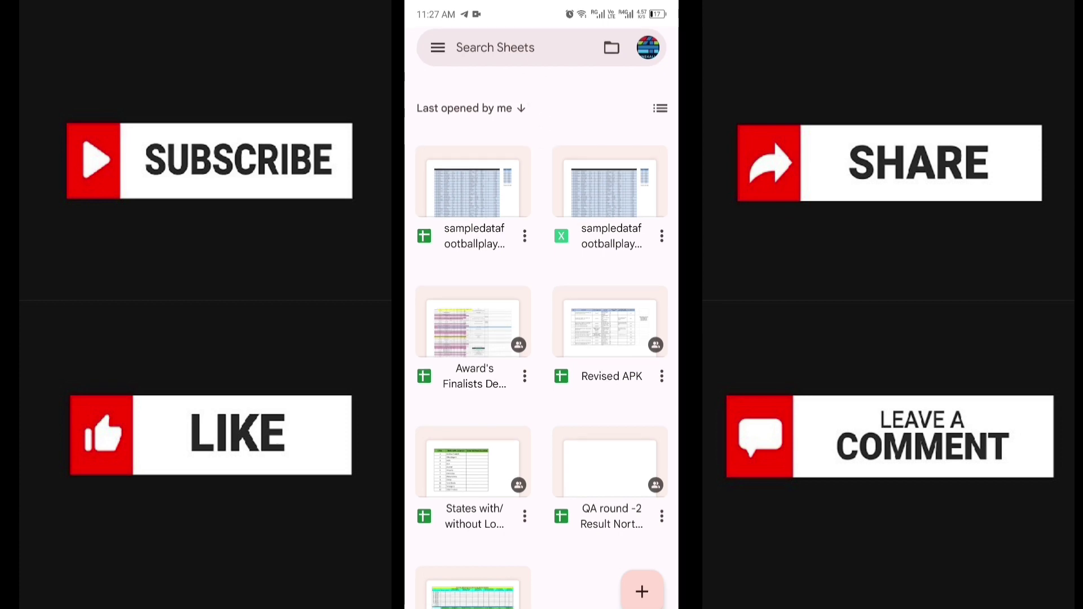
drag(541, 603, 541, 366)
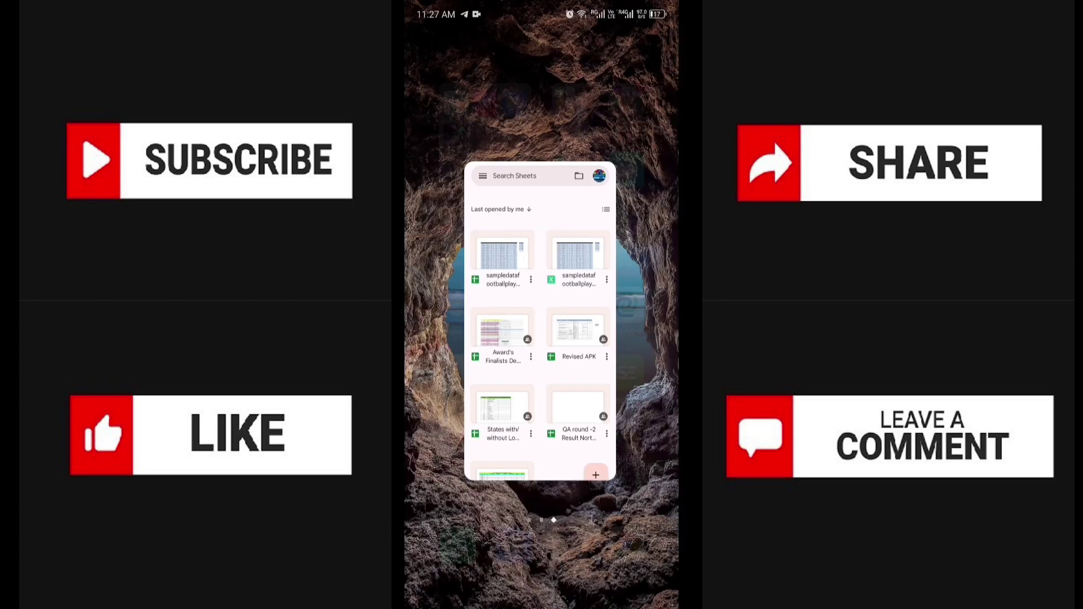
drag(544, 451, 545, 272)
Step: Launch Google Drive and open sampledatafootballplayers.xlsx.pdf from Suggested, scrolling its pages
click(567, 490)
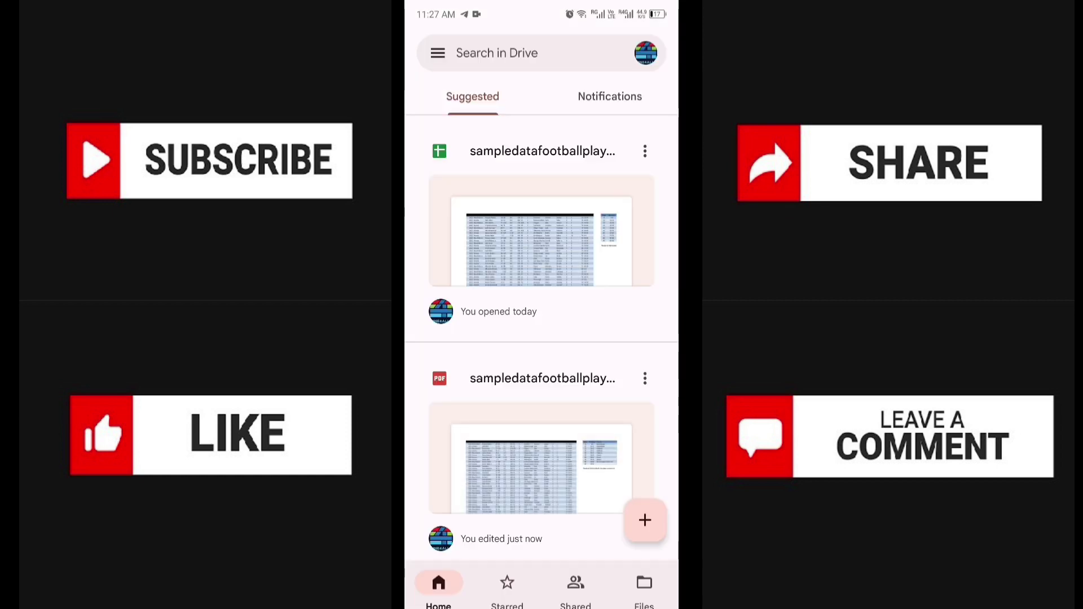
scroll(541, 305, down, 2)
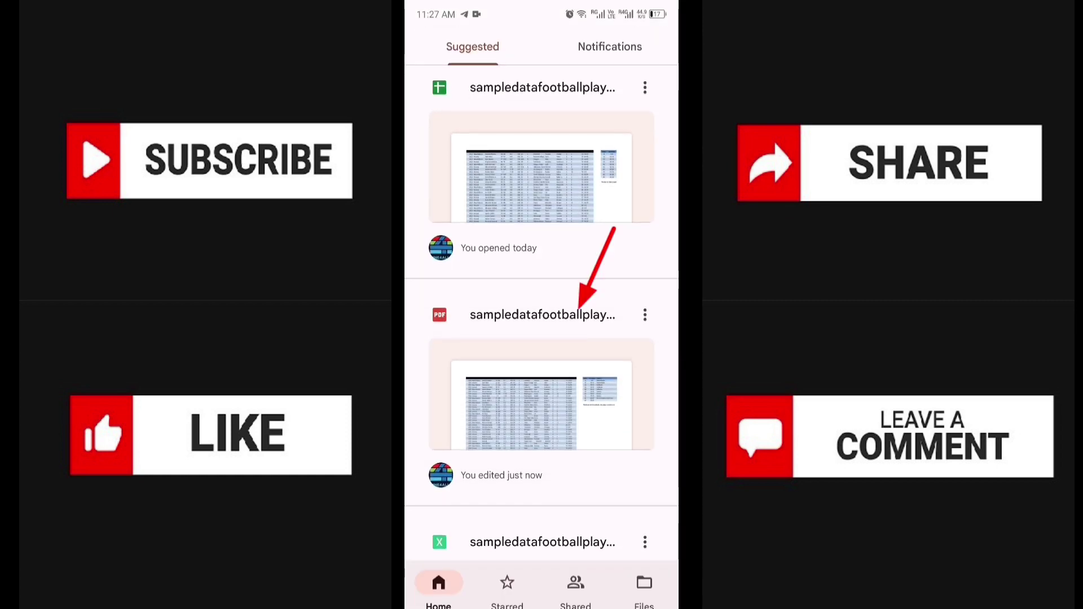
click(581, 314)
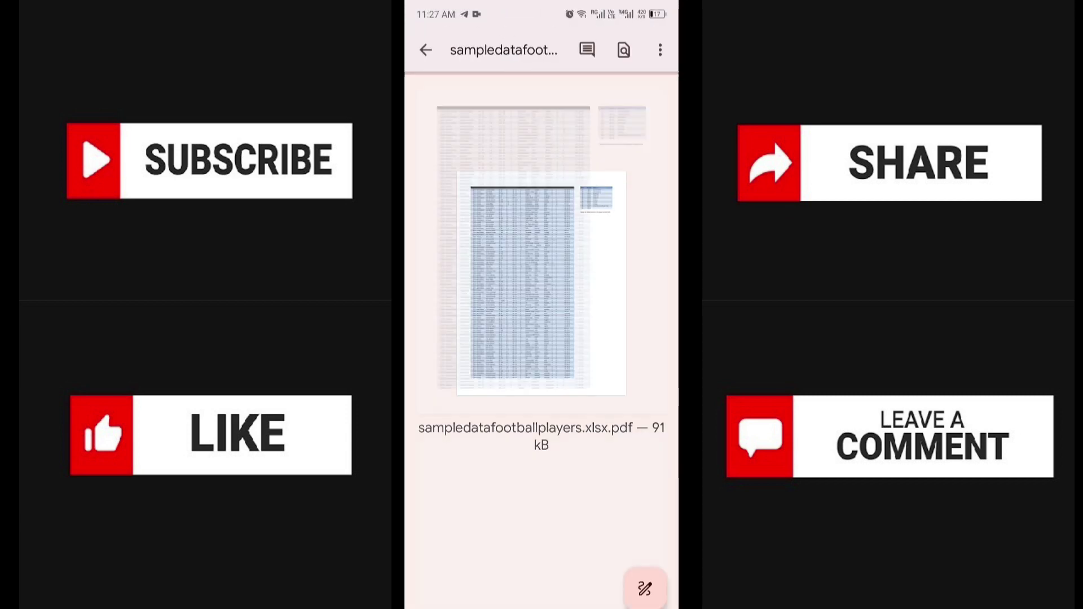
scroll(542, 338, down, 8)
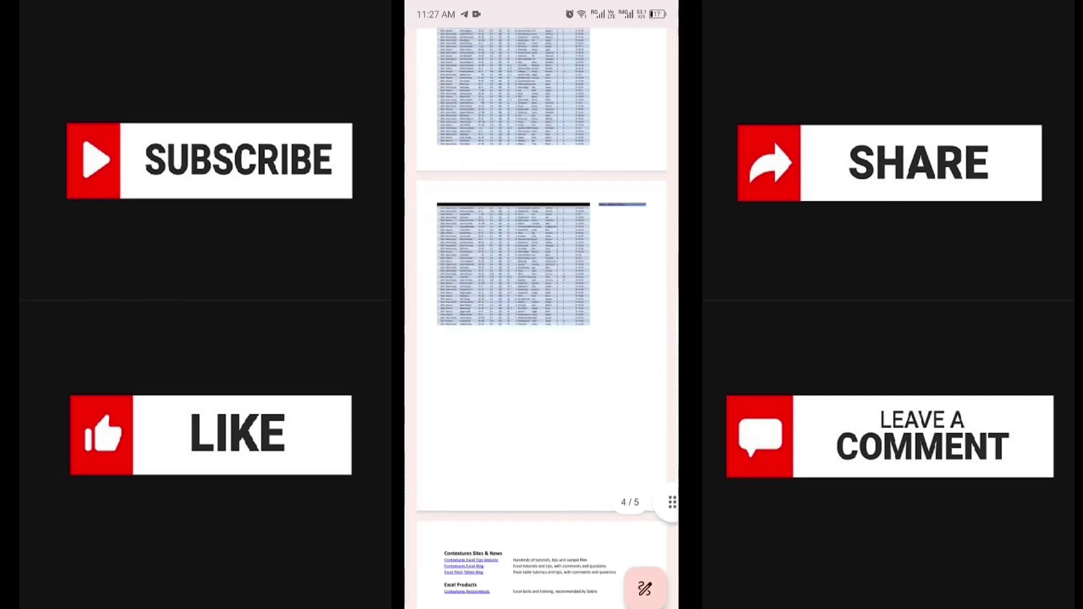
scroll(541, 338, up, 10)
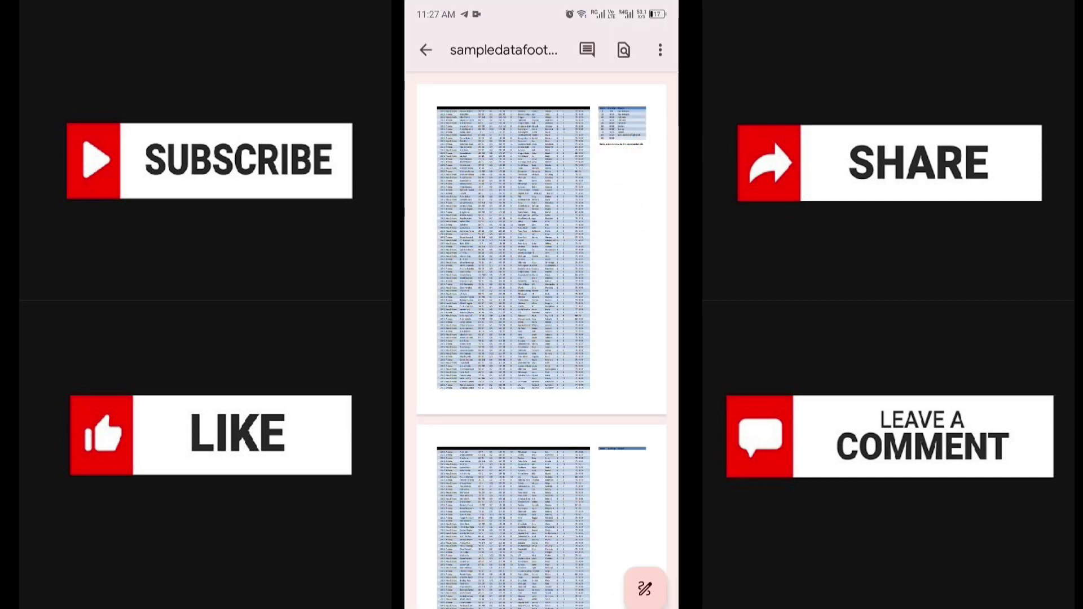
Step: View the PDF's Share options, then close them to return to the PDF
click(659, 49)
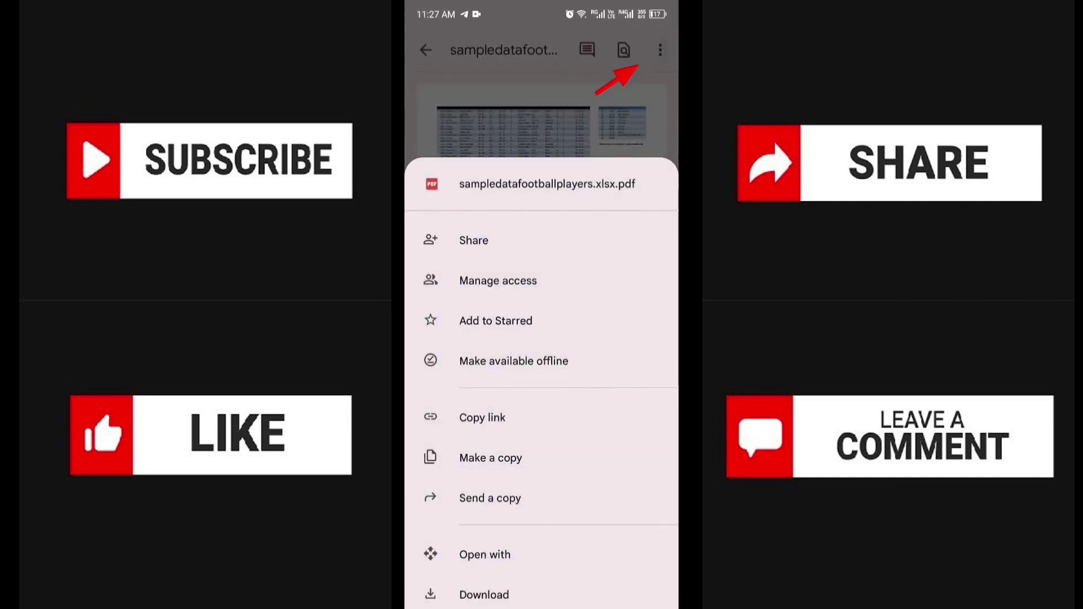
click(473, 240)
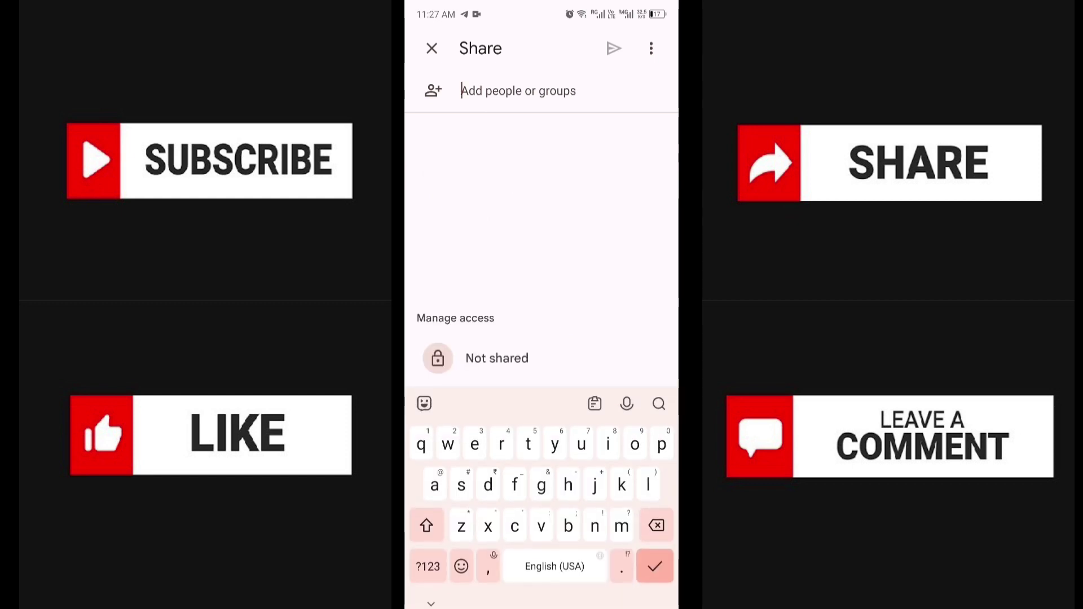
key(Escape)
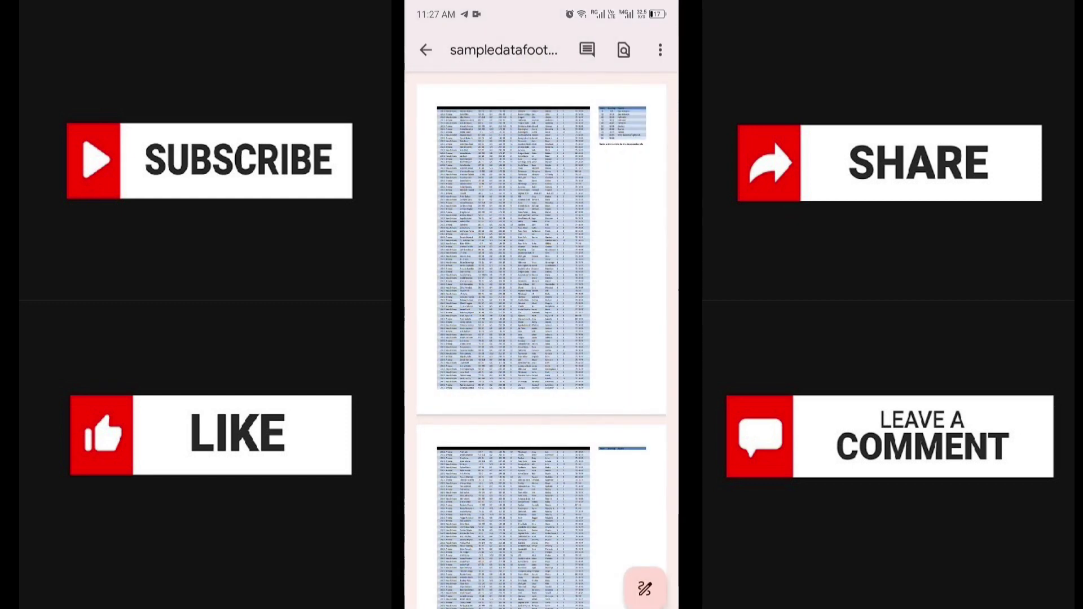